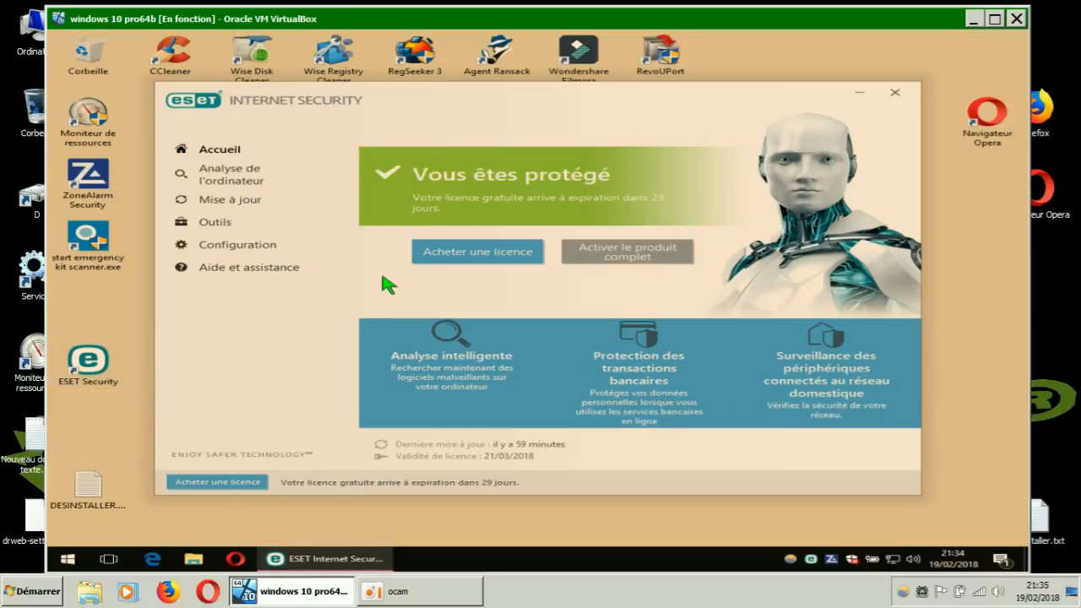
Step: Open the firewall (Pare-feu) section of the advanced configuration, then move and enlarge its window
left_click(272, 247)
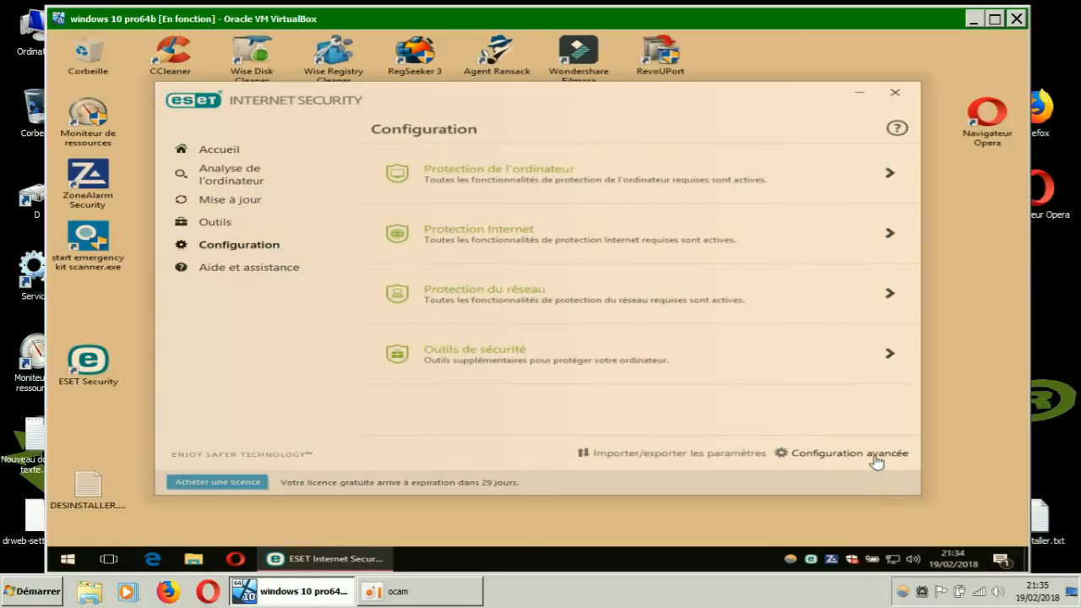
left_click(850, 454)
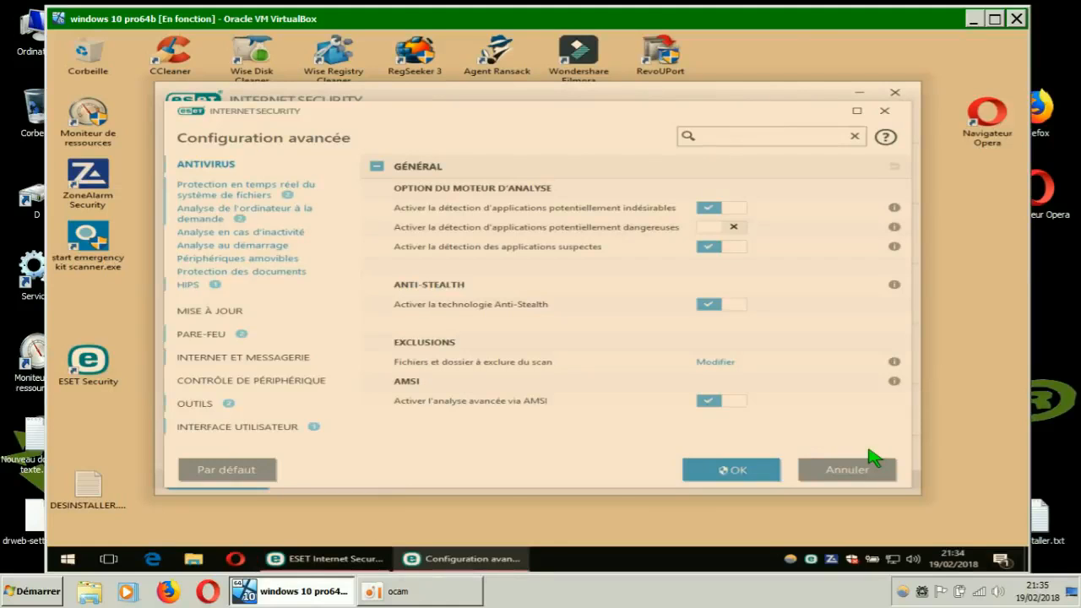
left_click(211, 335)
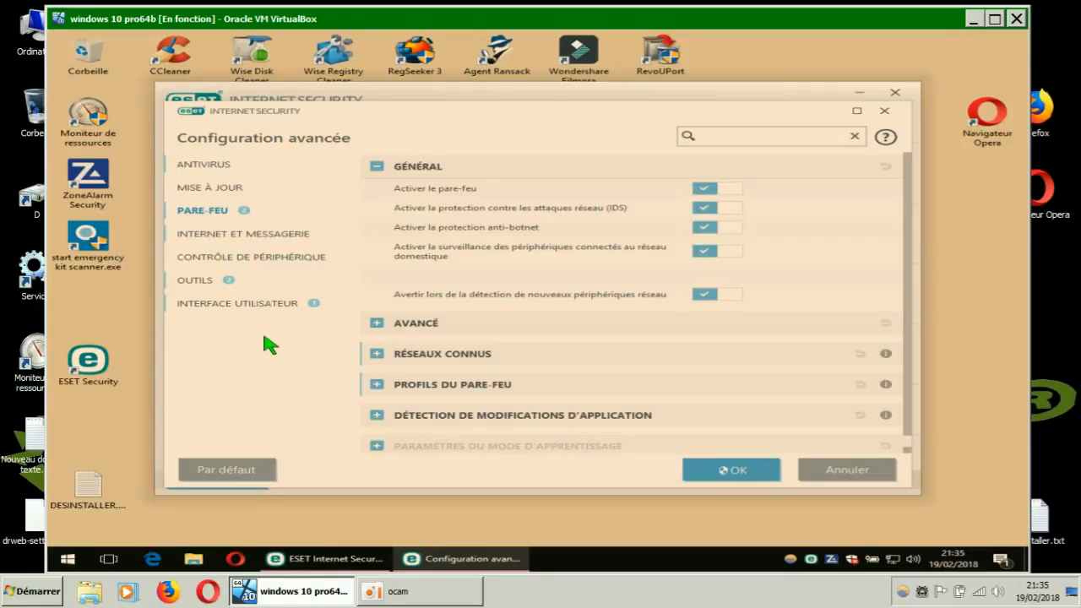
left_click_drag(557, 118, 526, 58)
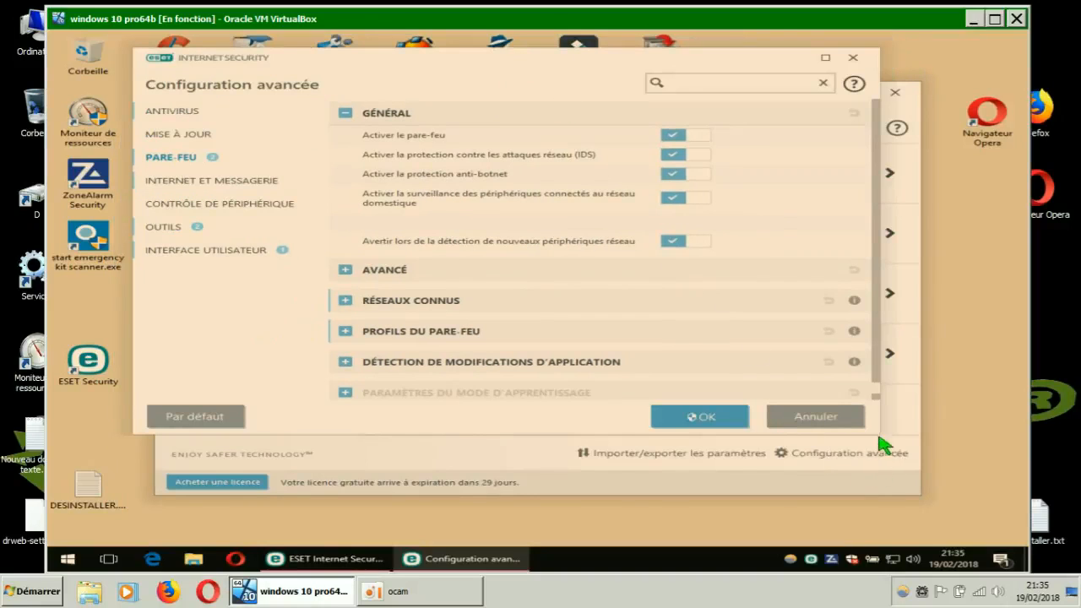
left_click_drag(882, 443, 950, 552)
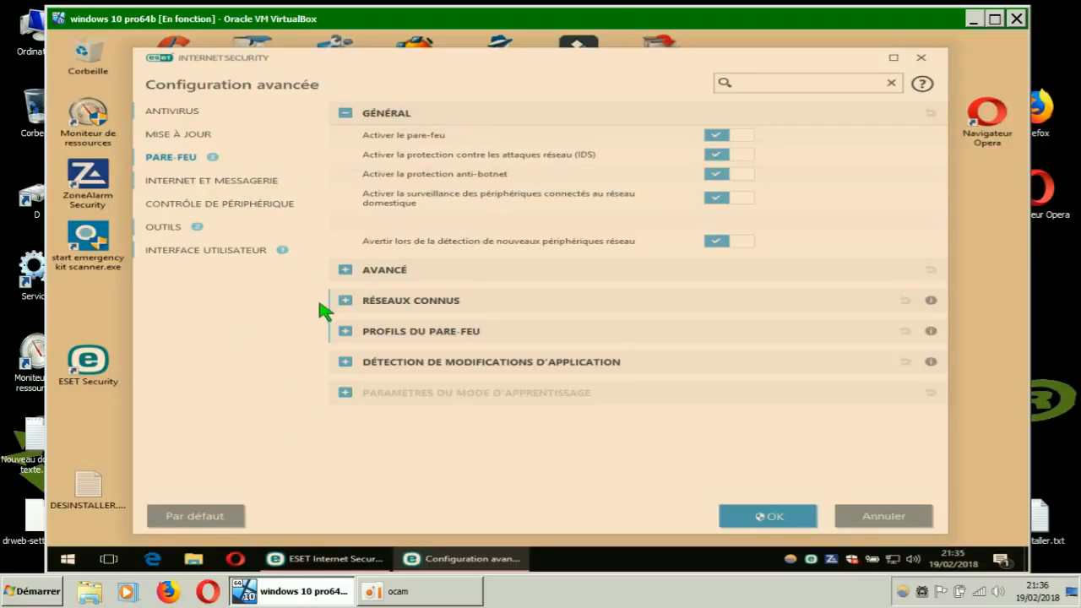
Step: Expand the firewall's Avancé settings and set the filtering mode to Mode interactif
left_click(347, 272)
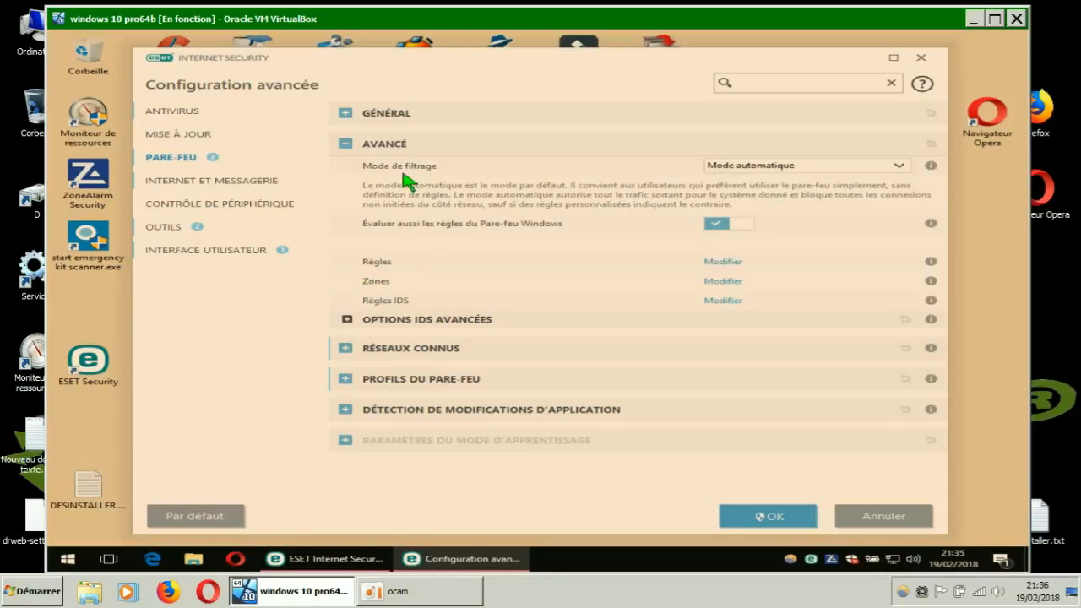
left_click(900, 168)
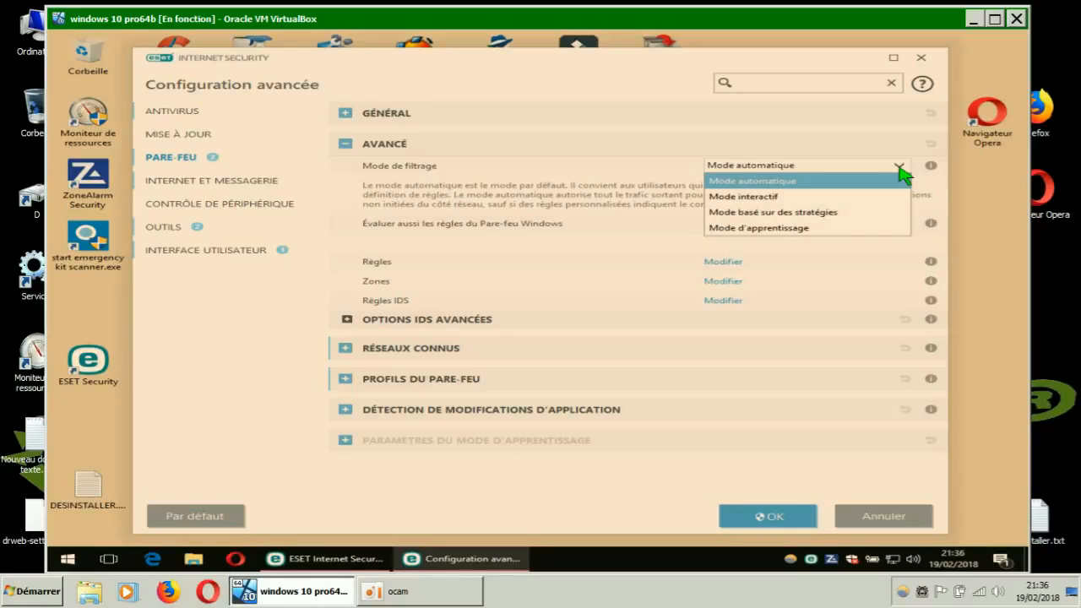
left_click(778, 198)
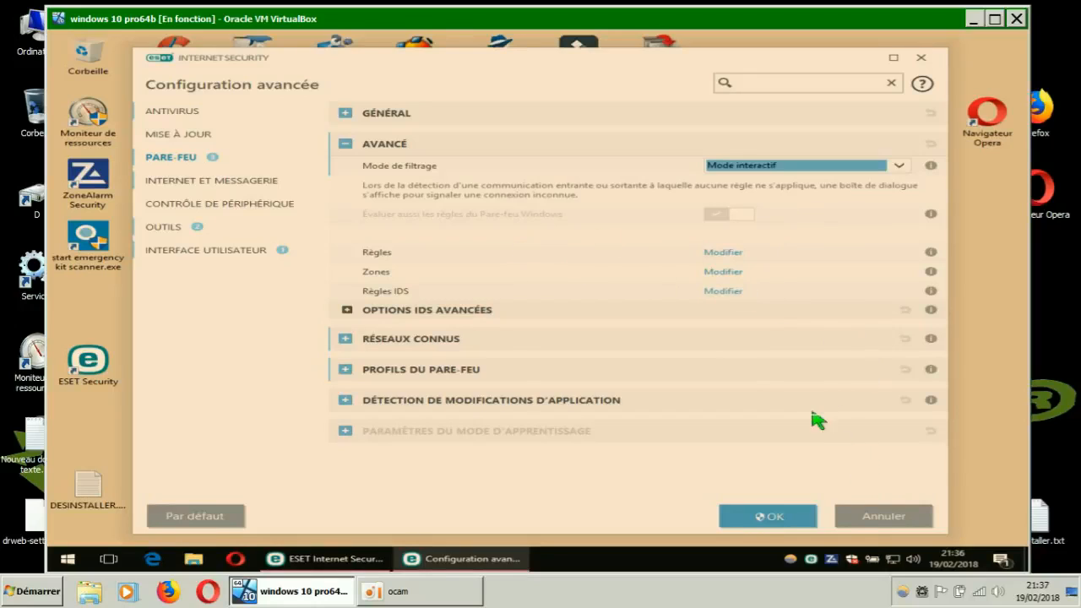
Step: Switch the filtering mode through Mode automatique, Mode interactif and Mode basé sur des stratégies to compare their descriptions
left_click(898, 166)
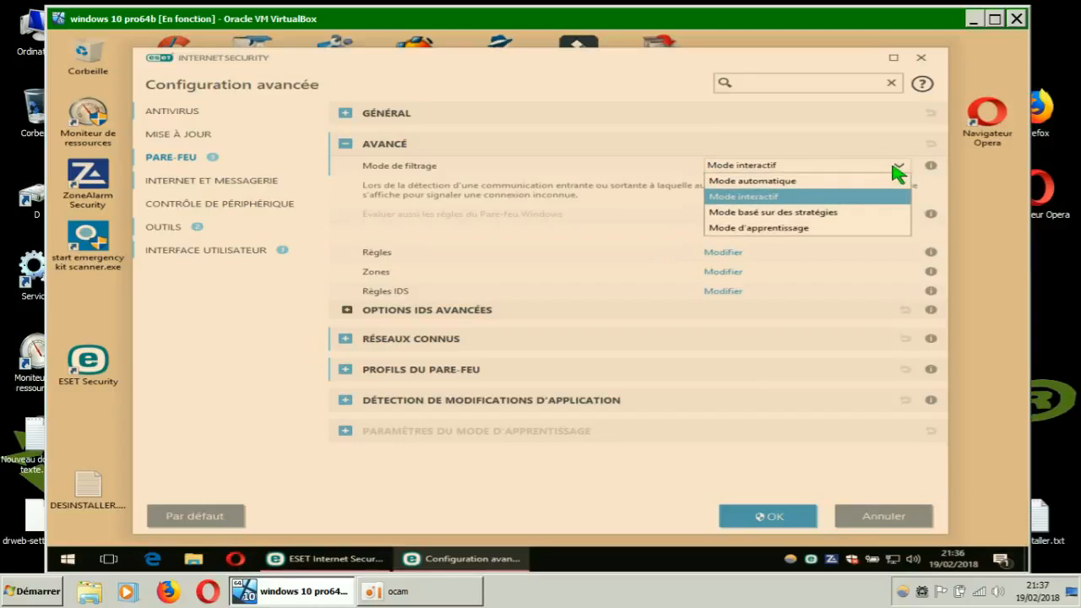
left_click(800, 181)
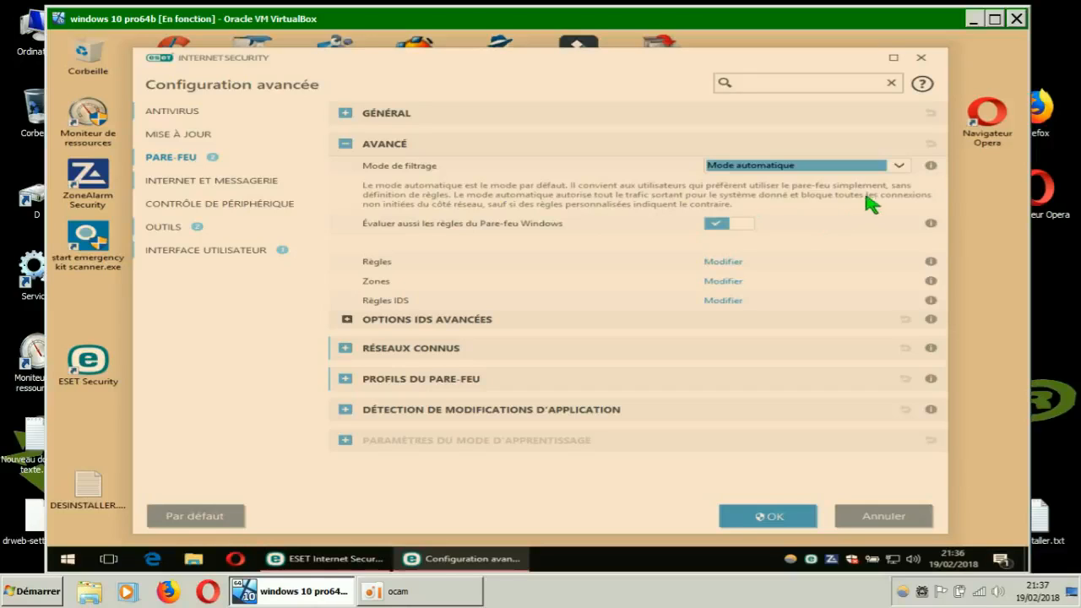
left_click(900, 166)
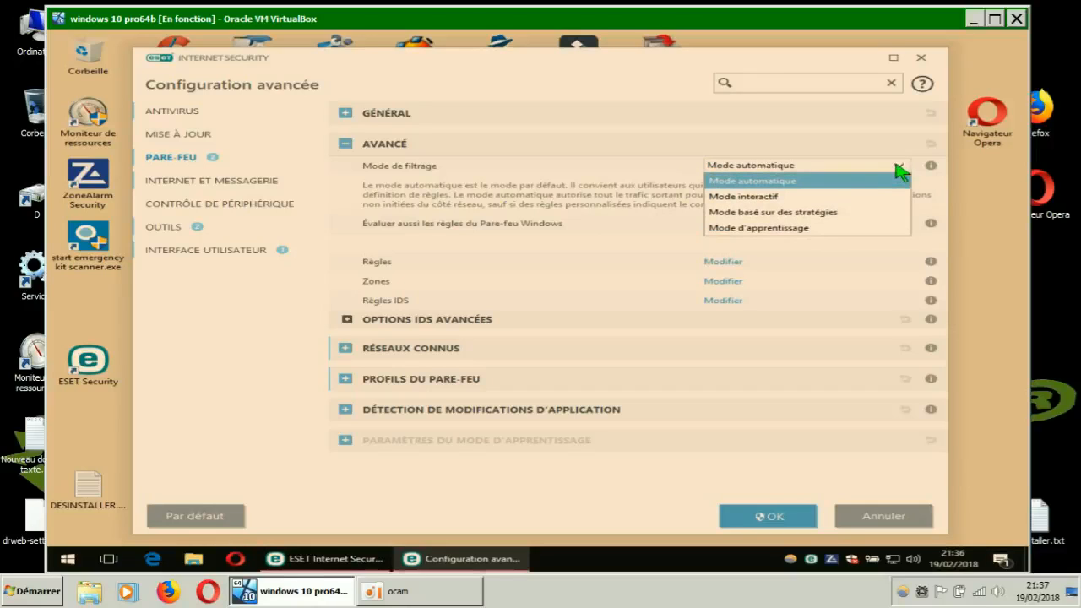
left_click(787, 197)
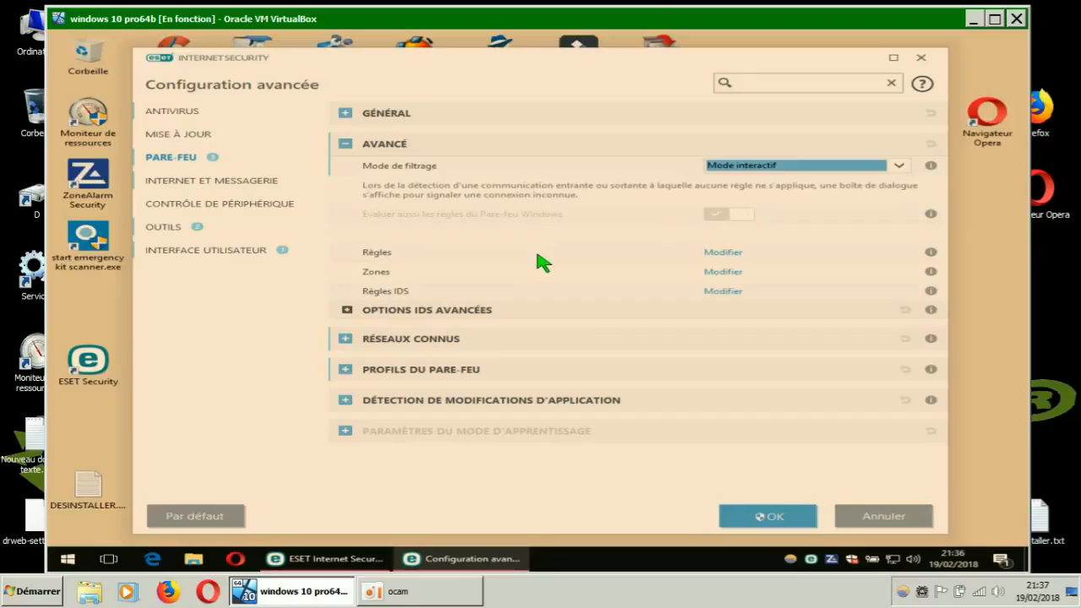
left_click(900, 168)
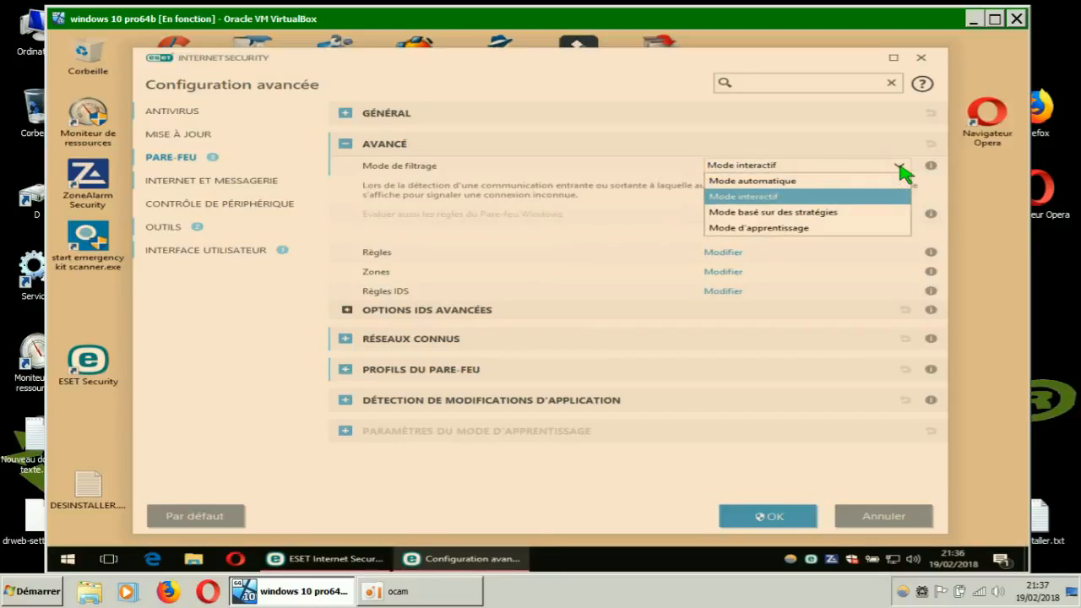
left_click(800, 213)
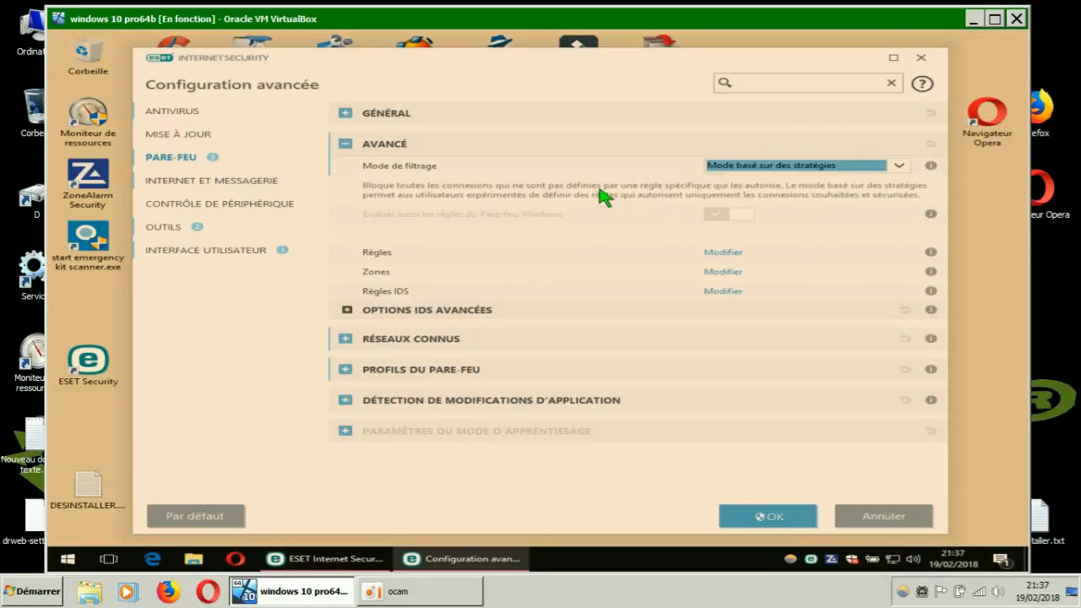
Step: Return the filtering mode to Mode interactif and apply the firewall settings, authorizing ESET Elevated Client to make changes
left_click(900, 167)
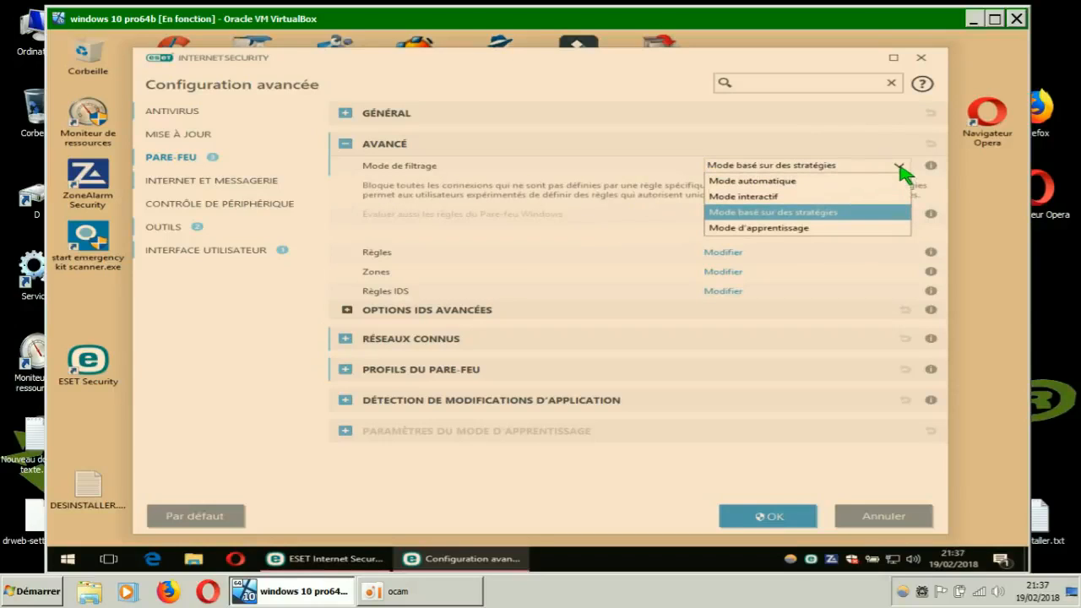
left_click(765, 202)
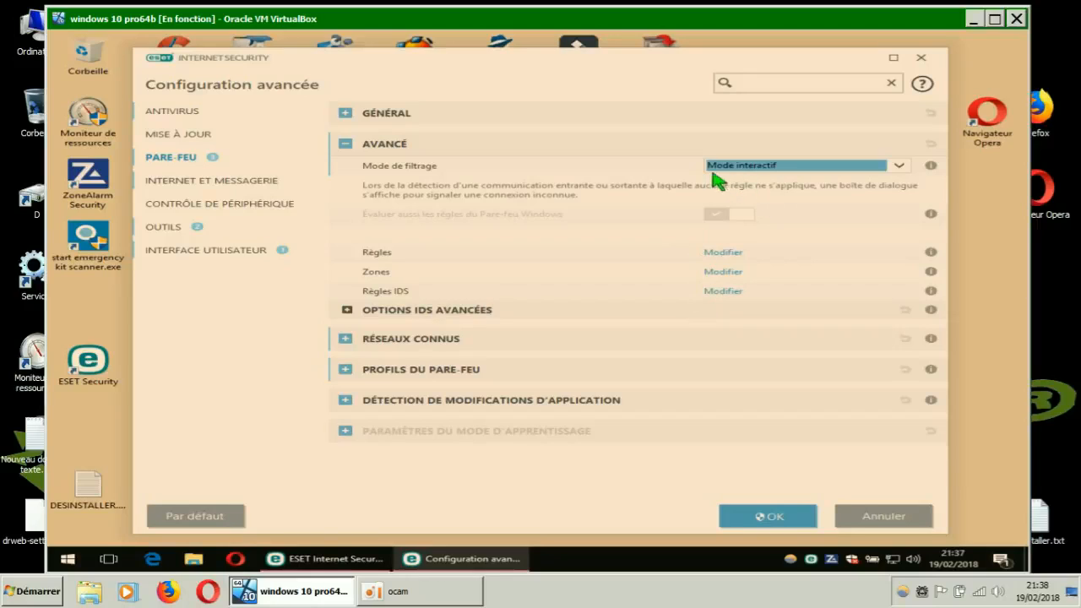
left_click(768, 518)
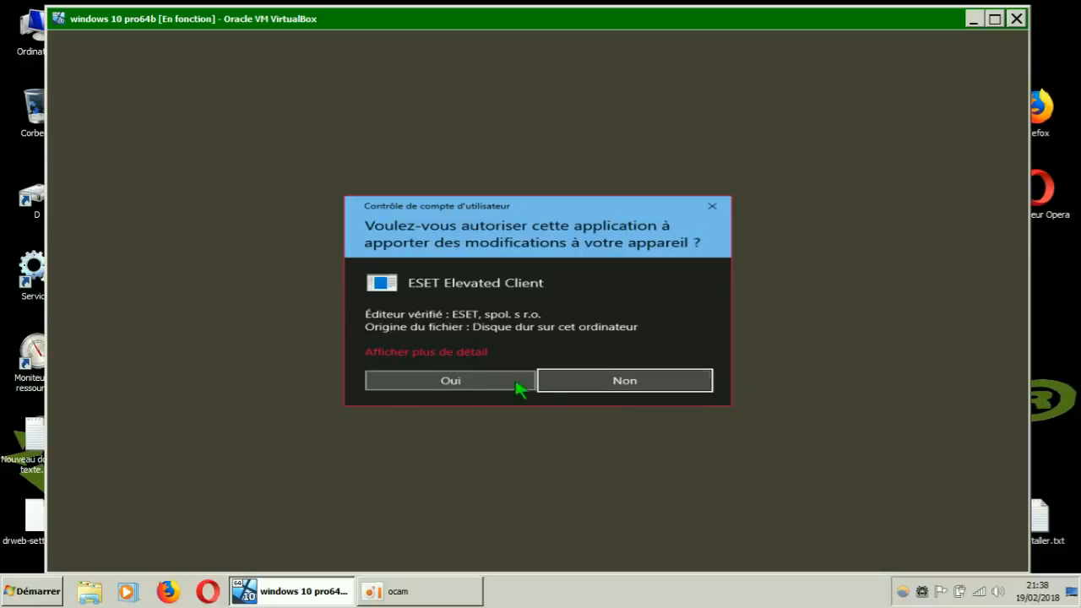
left_click(489, 382)
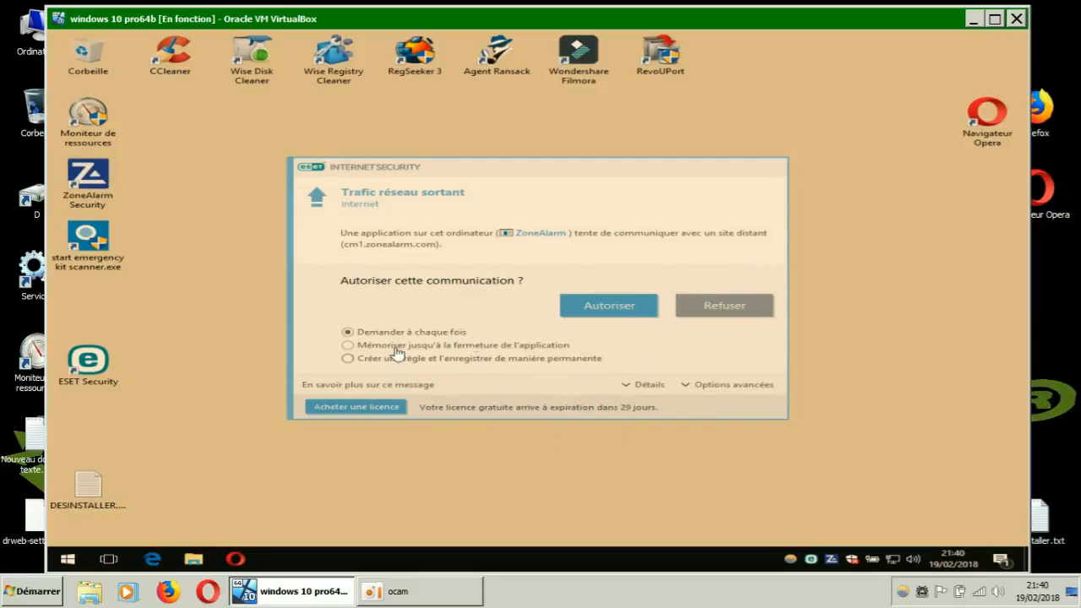
Step: Reposition the outgoing traffic alert and authorize ZoneAlarm's communication with cm1.zonealarm.com, keeping Demander à chaque fois
left_click_drag(551, 174, 537, 144)
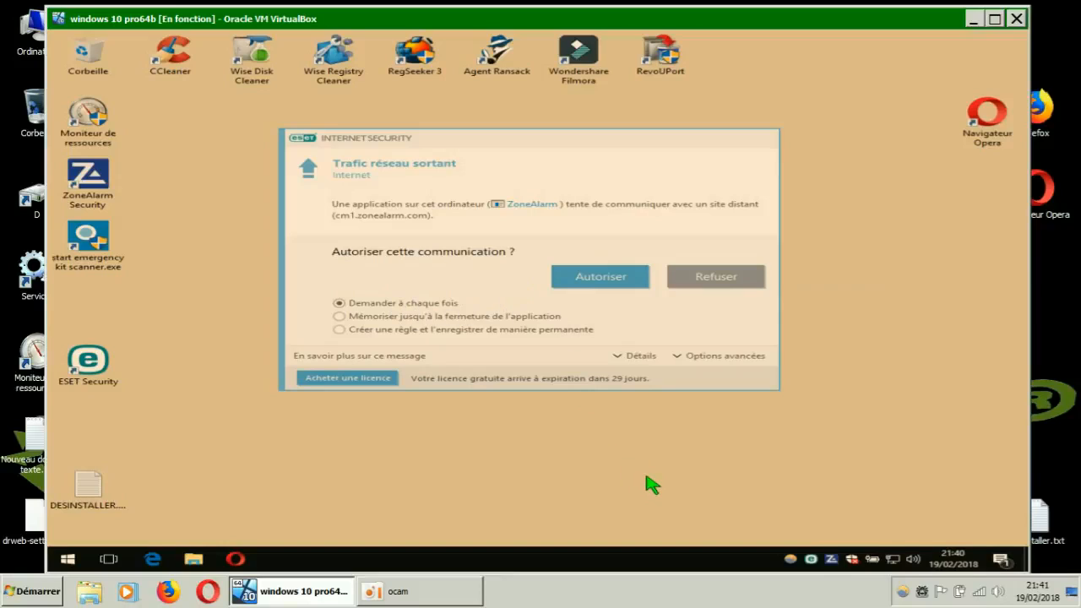
left_click(598, 279)
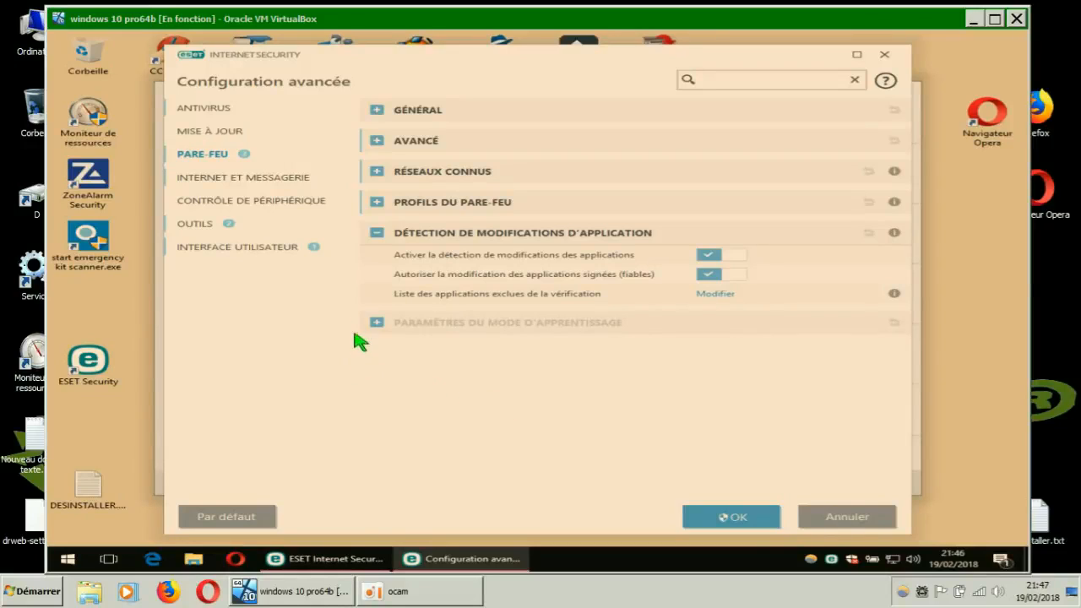
Step: Examine the firewall rules list under the Avancé settings and close it without changes
left_click(376, 141)
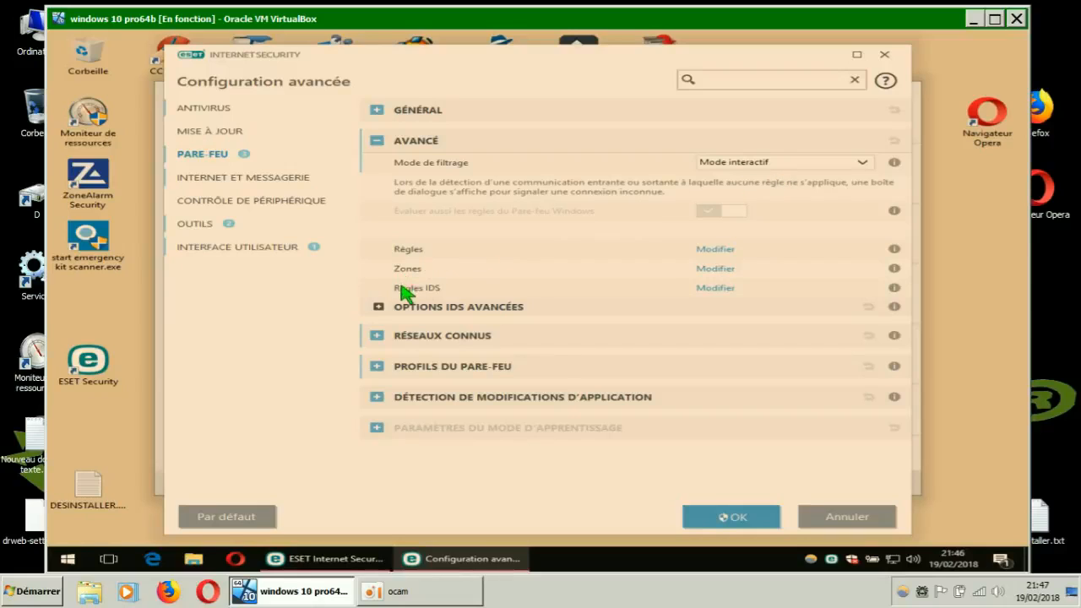
left_click(714, 249)
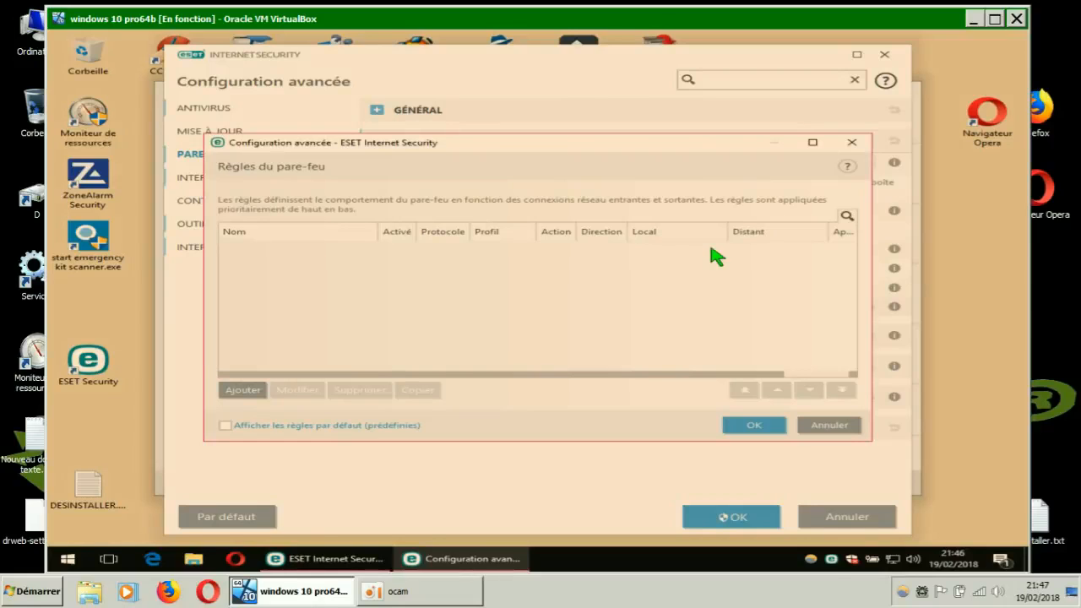
left_click(852, 144)
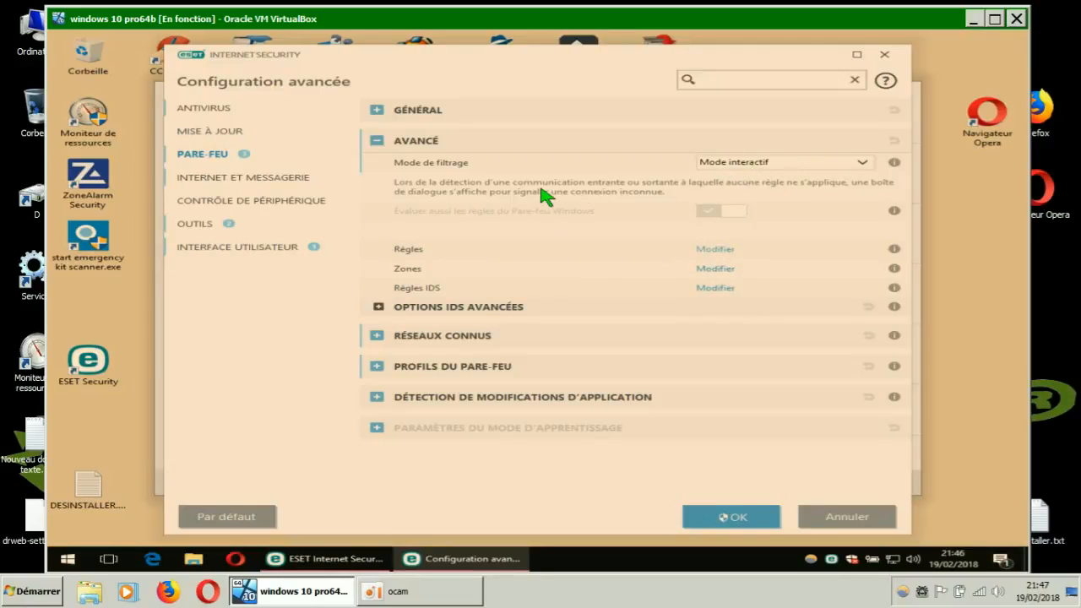
Step: Set the firewall's filtering mode to Mode automatique and collapse the Avancé settings
left_click(855, 166)
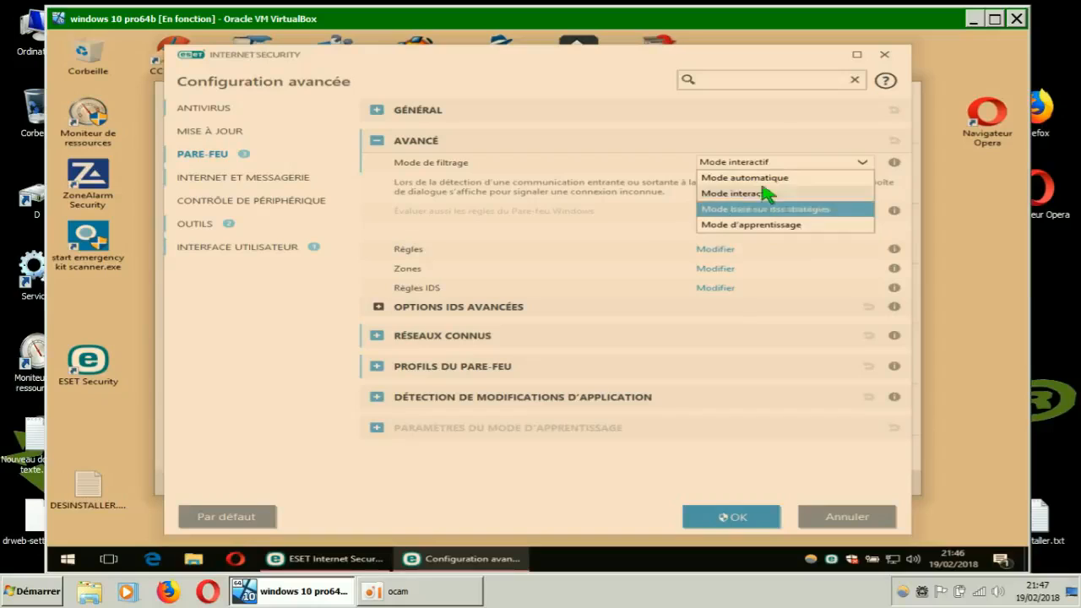
left_click(767, 178)
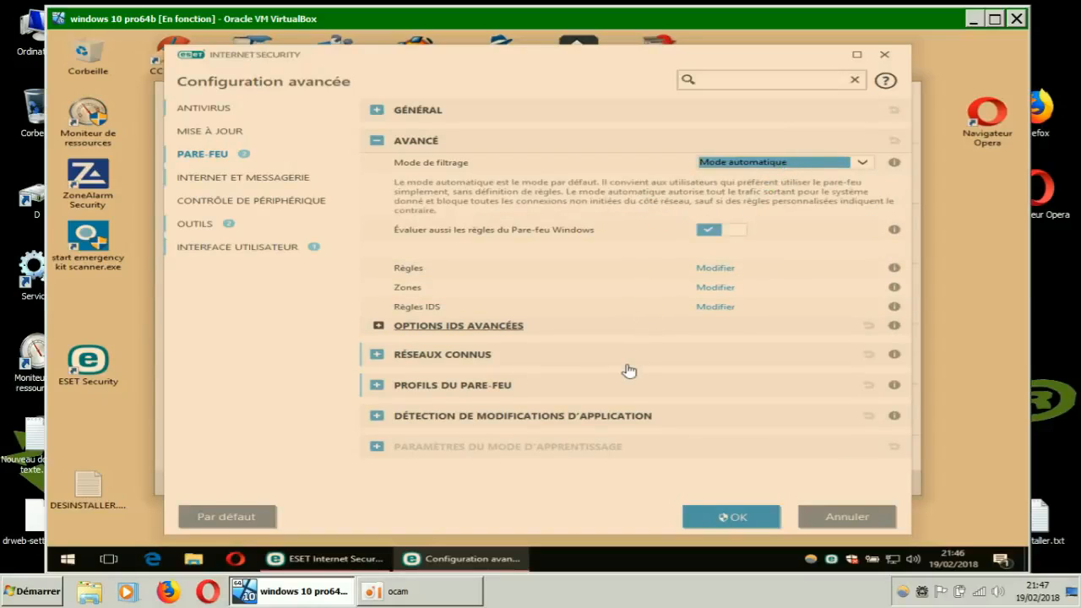
left_click(377, 142)
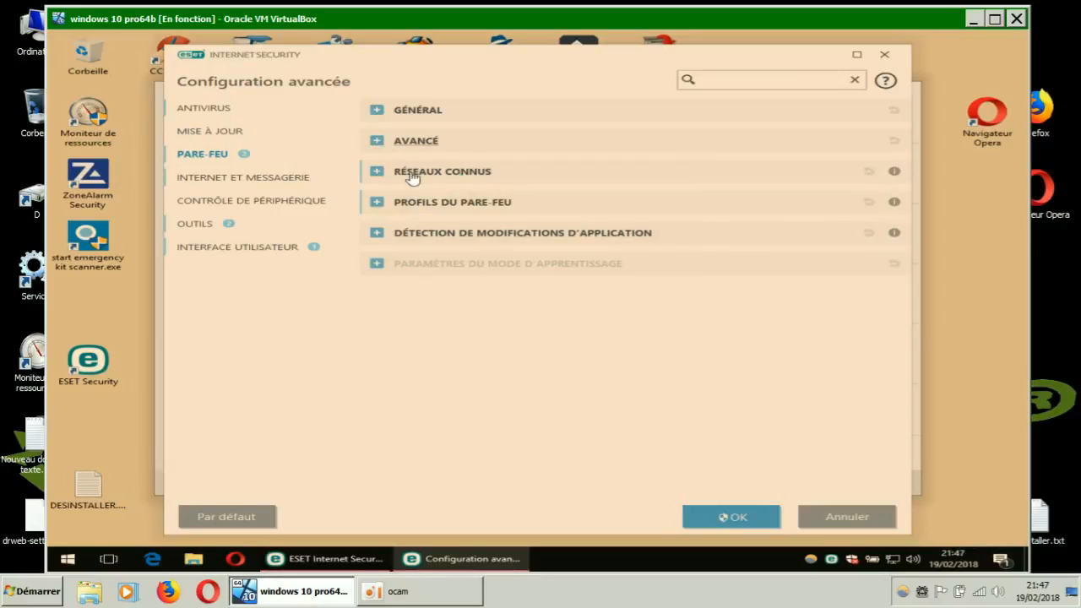
Step: Examine the firewall's Réseaux connus, Profils du pare-feu, Détection de modifications d'application and Avancé settings
left_click(377, 173)
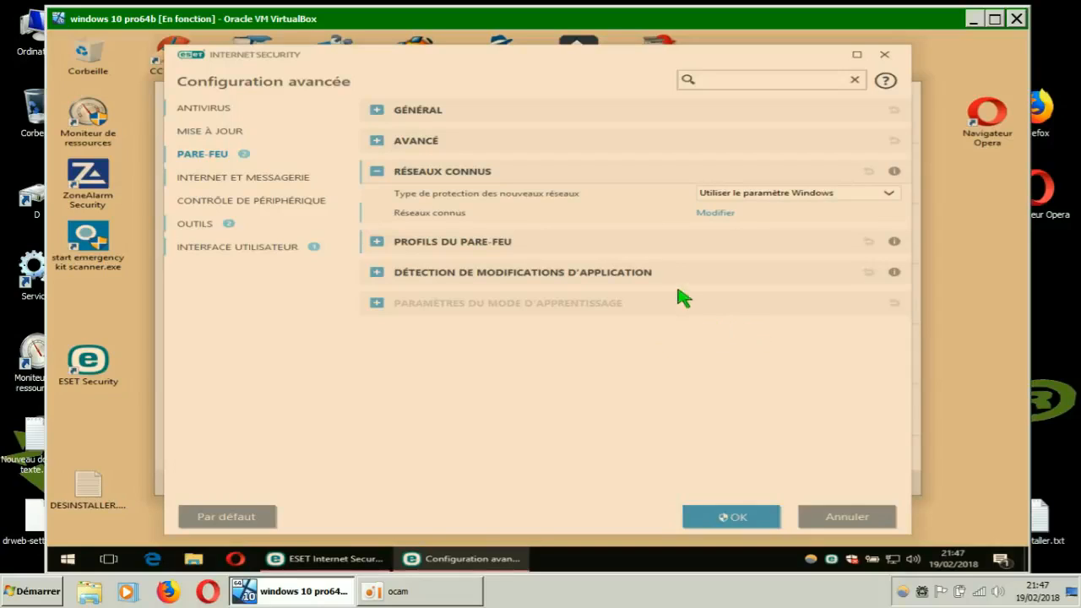
left_click(377, 243)
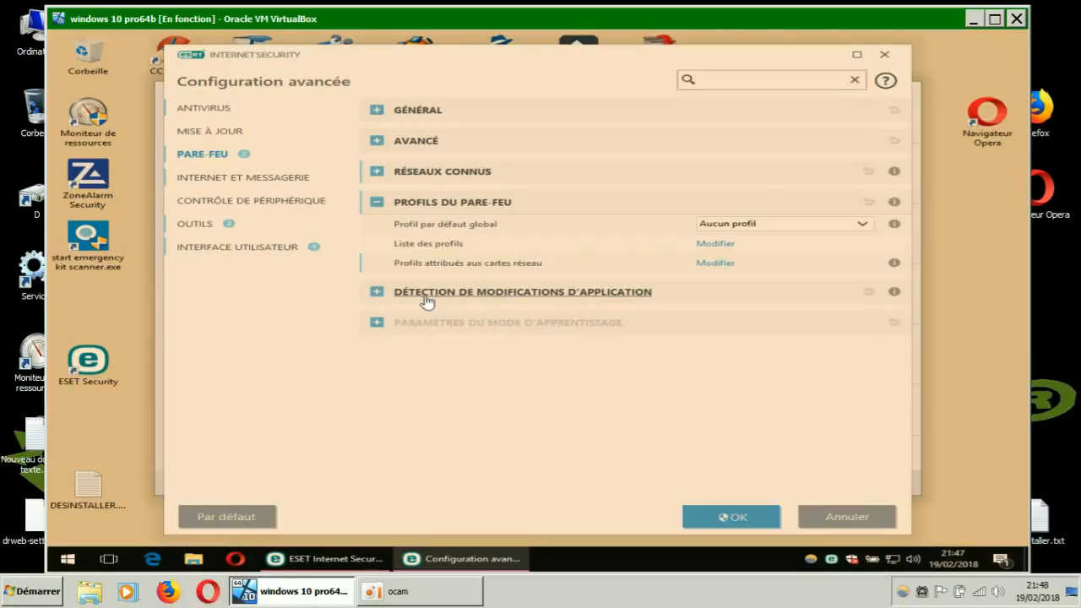
left_click(377, 292)
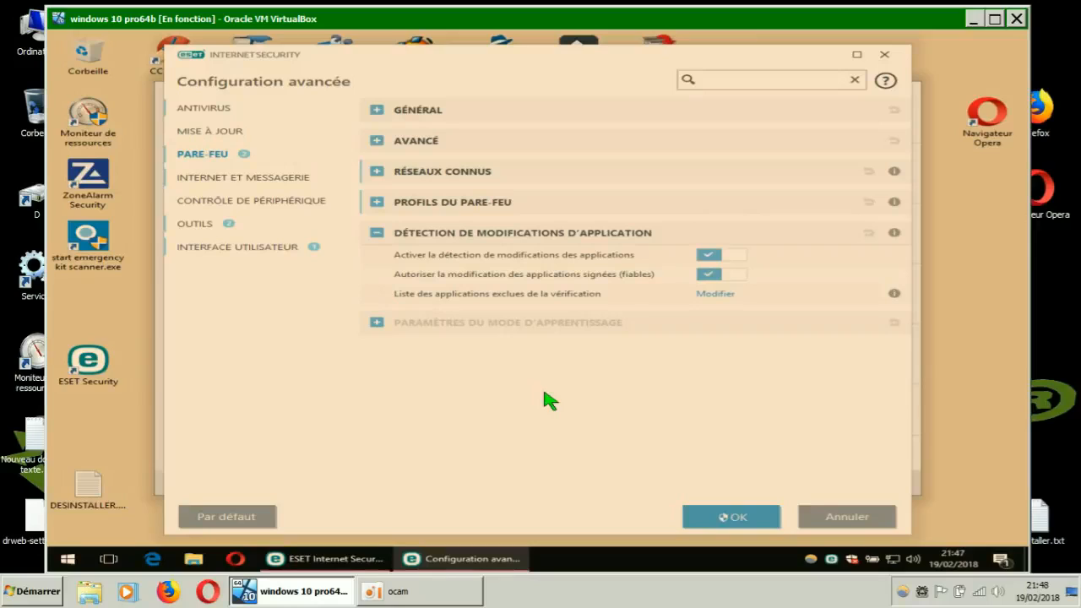
left_click(379, 234)
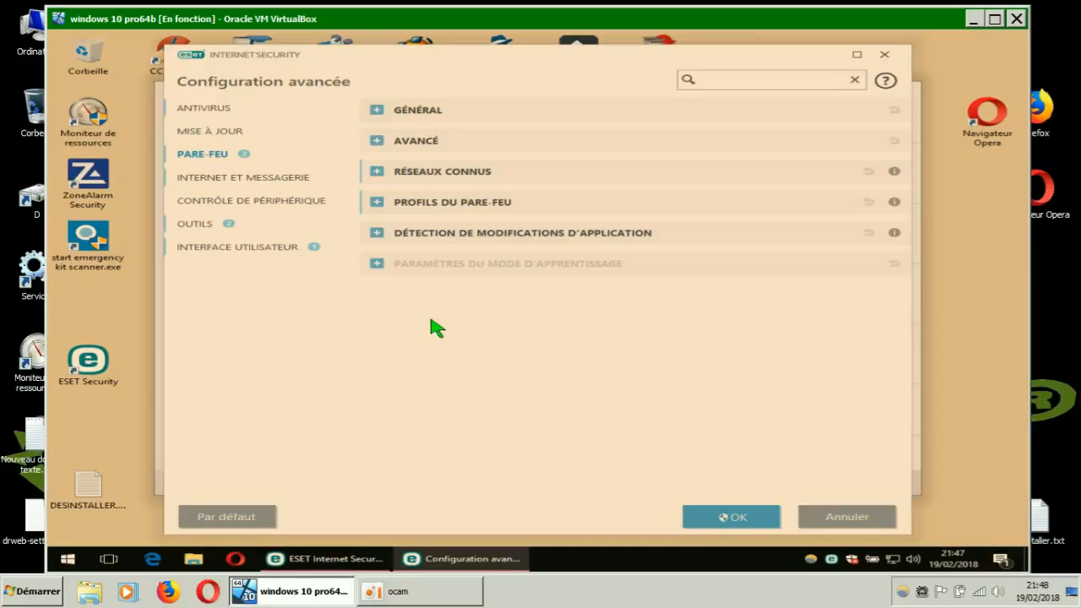
left_click(378, 142)
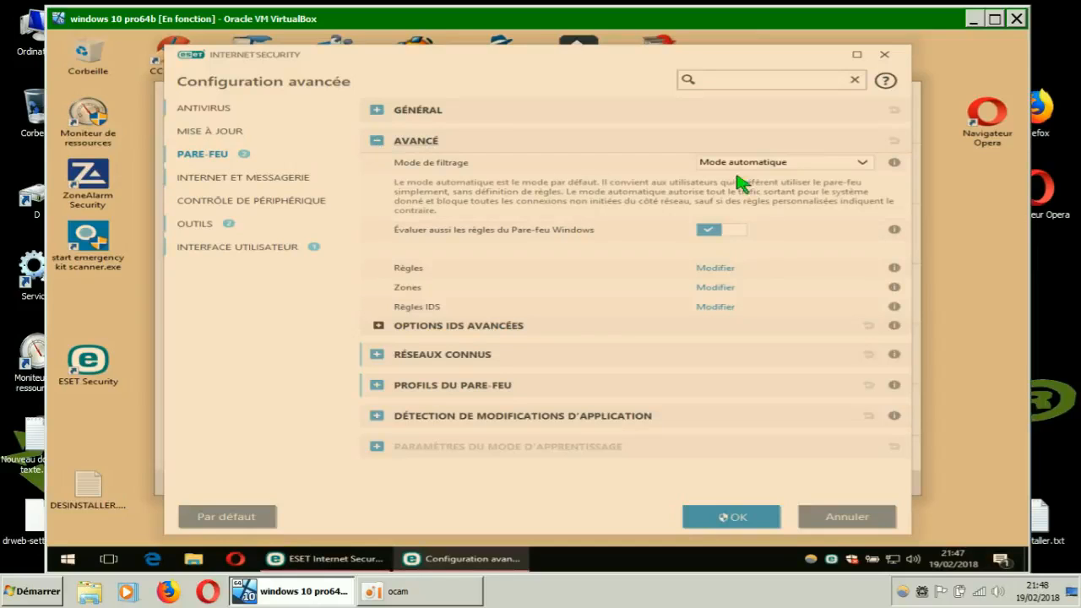
left_click(377, 144)
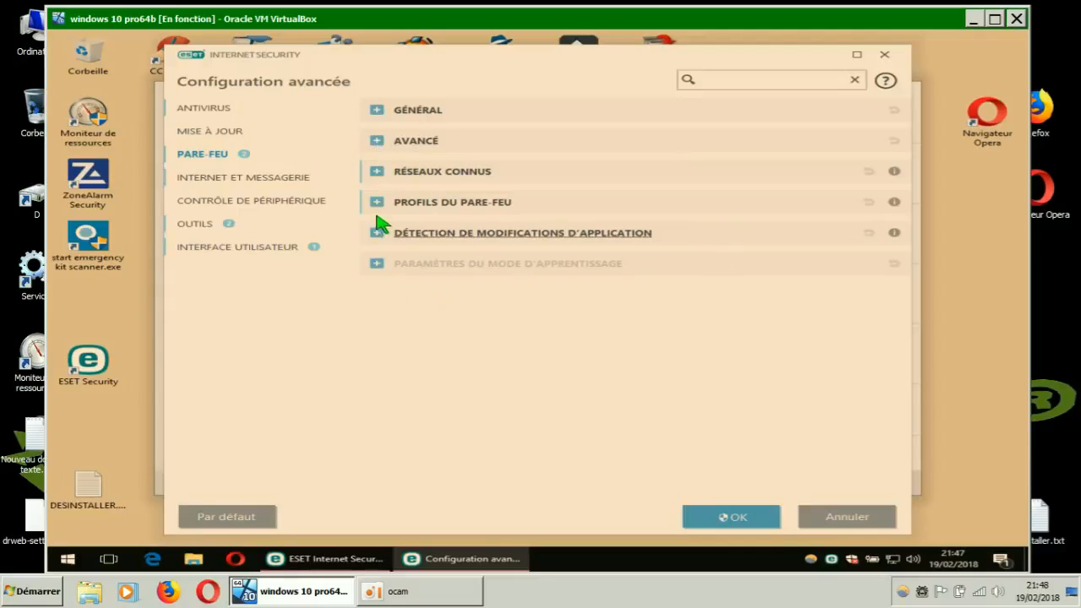
left_click(377, 173)
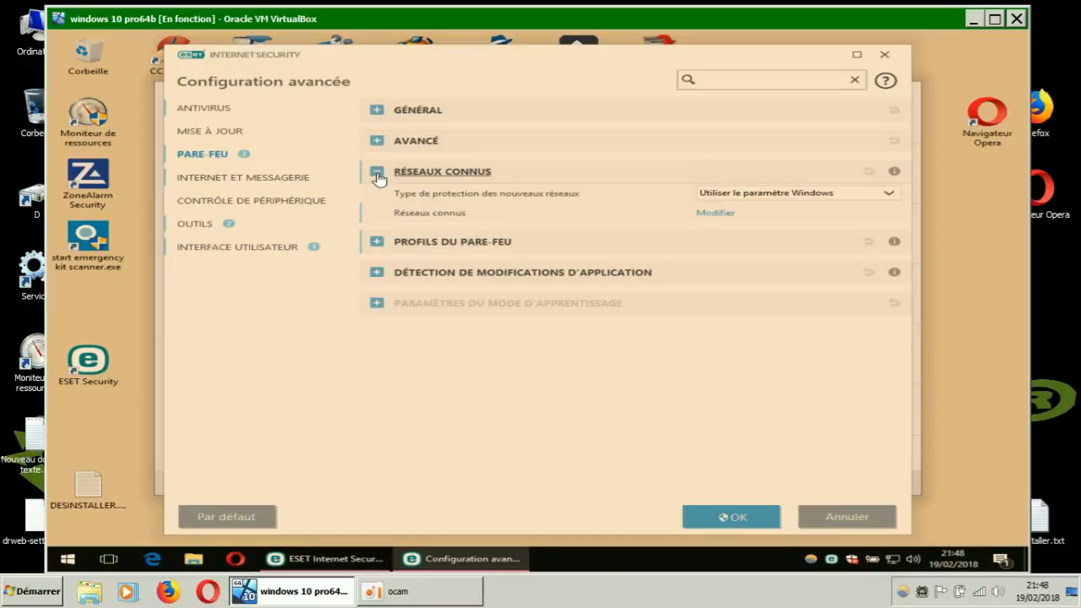
left_click(377, 174)
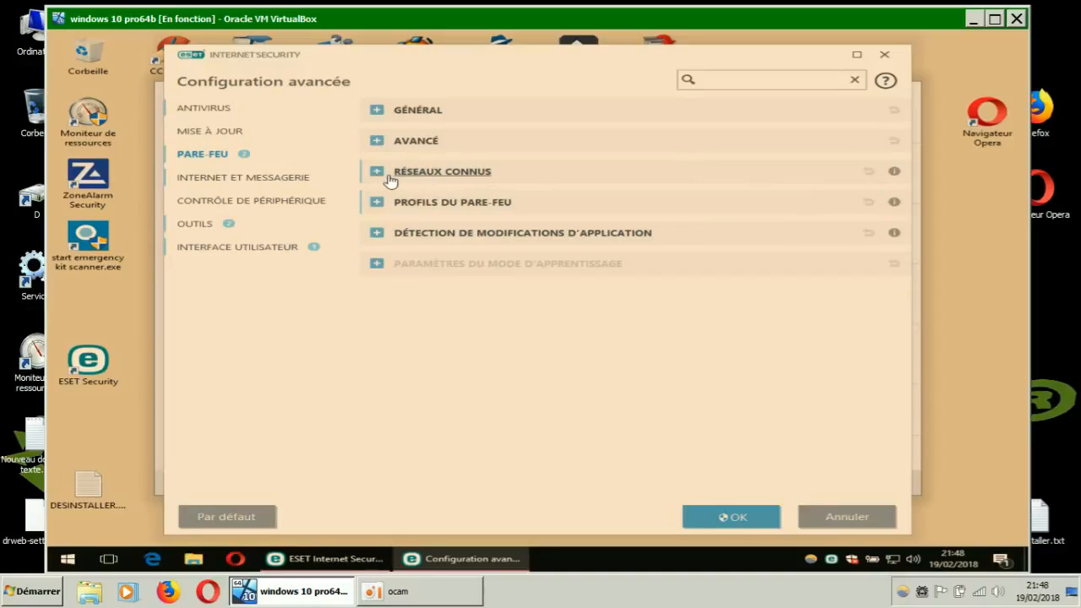
left_click(377, 174)
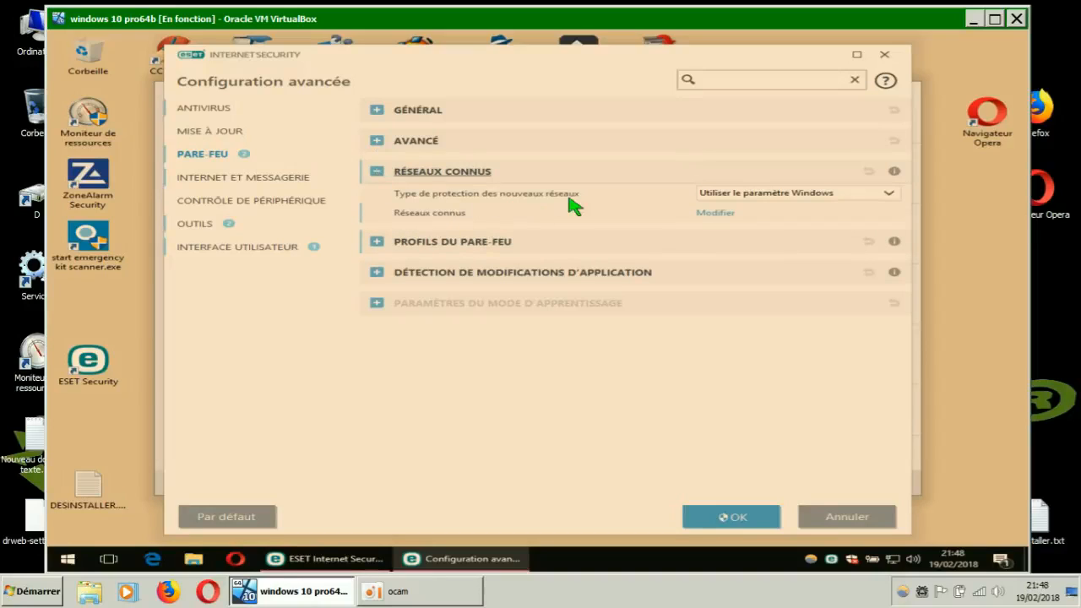
Step: Examine the firewall's Profils du pare-feu, the general Mise à jour settings, and the firewall's Général and Avancé settings
left_click(376, 172)
left_click(377, 204)
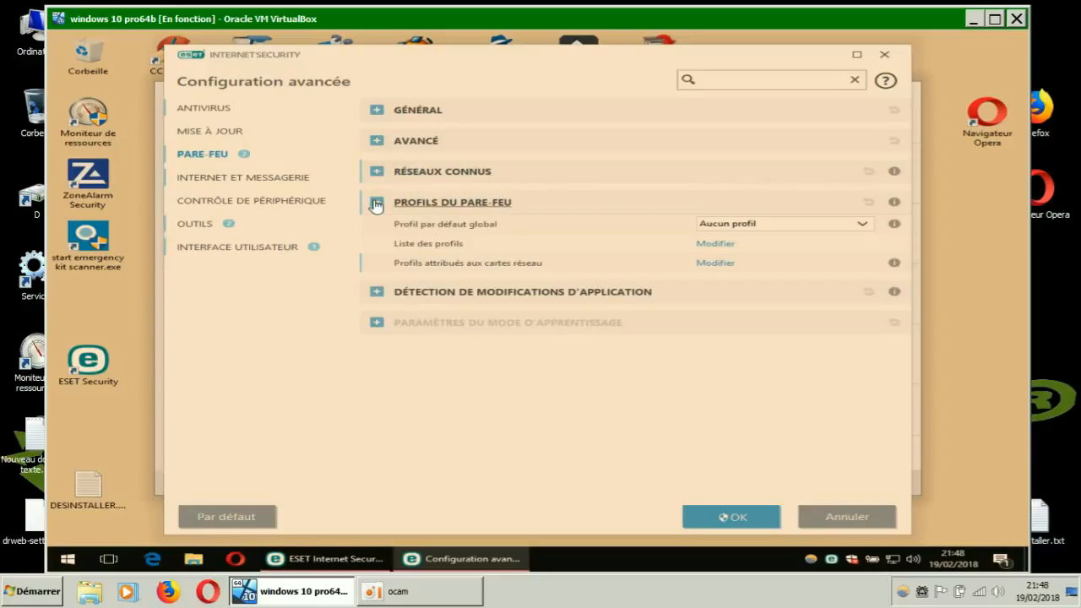
left_click(376, 204)
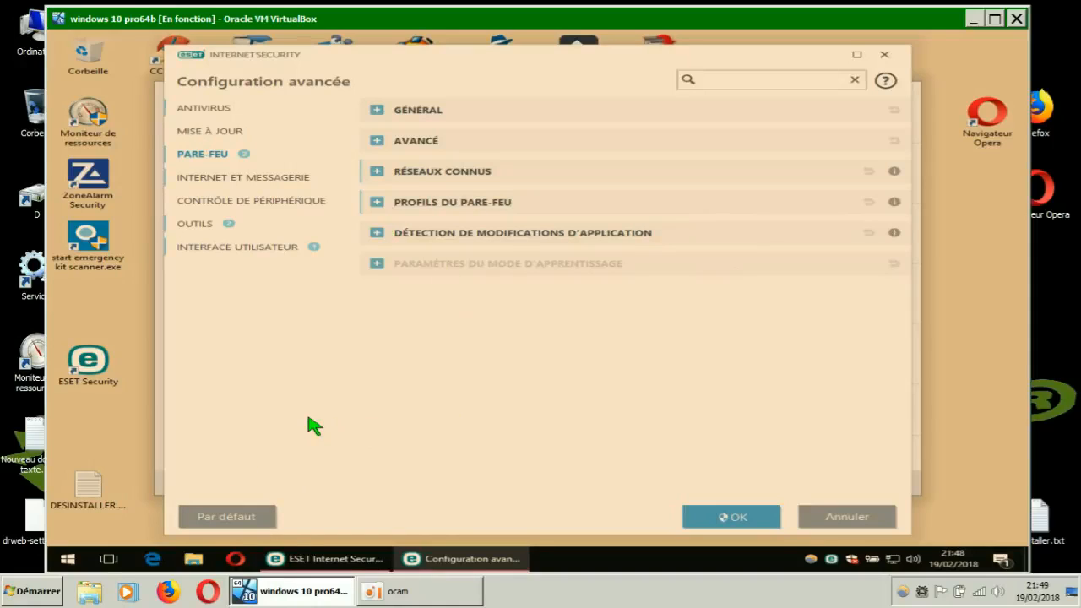
left_click(202, 157)
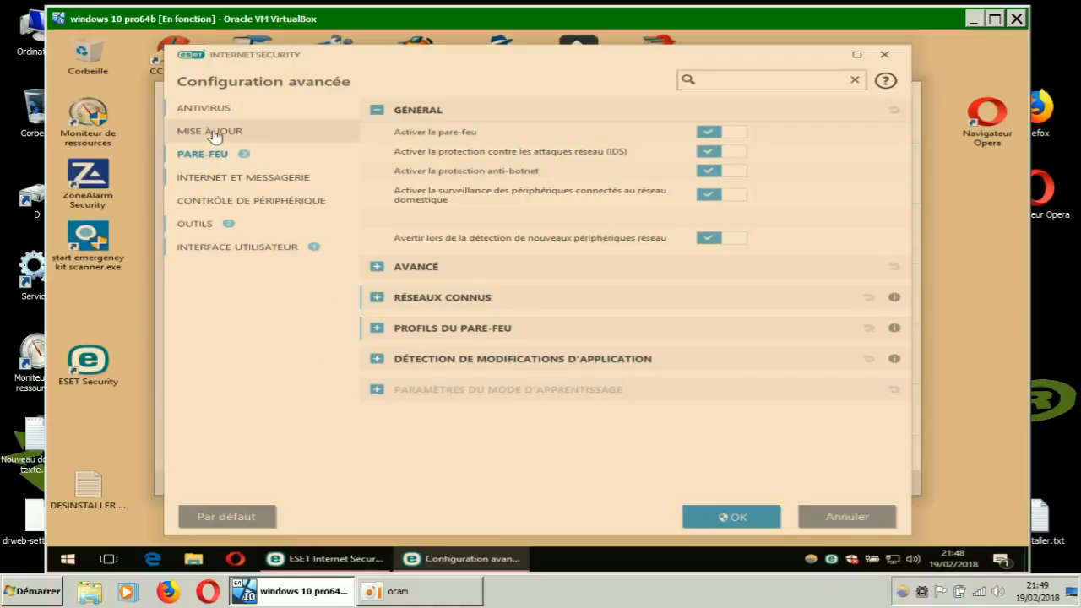
left_click(212, 133)
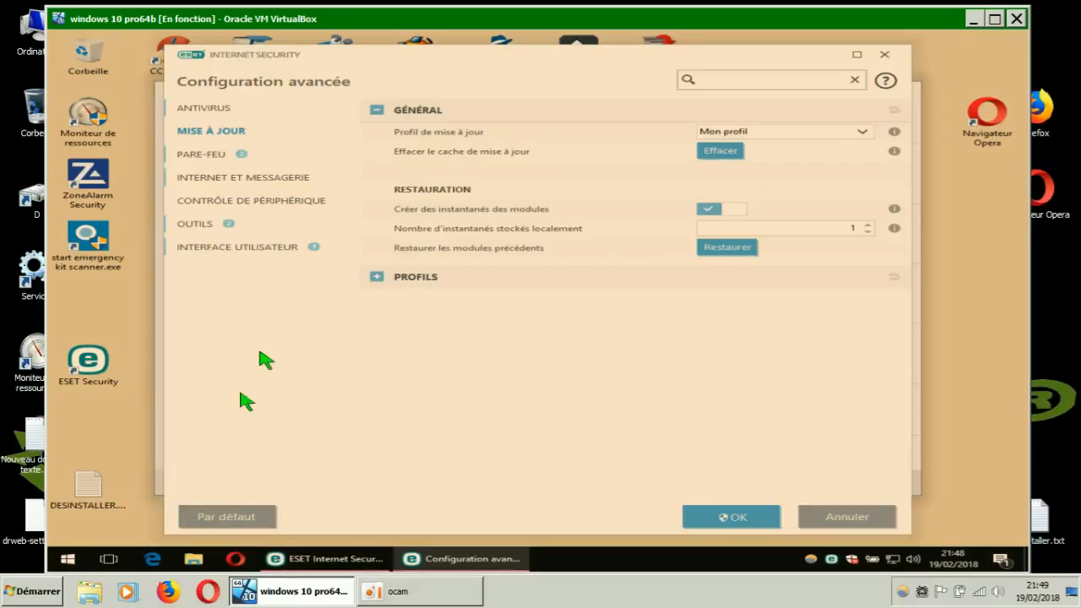
left_click(197, 157)
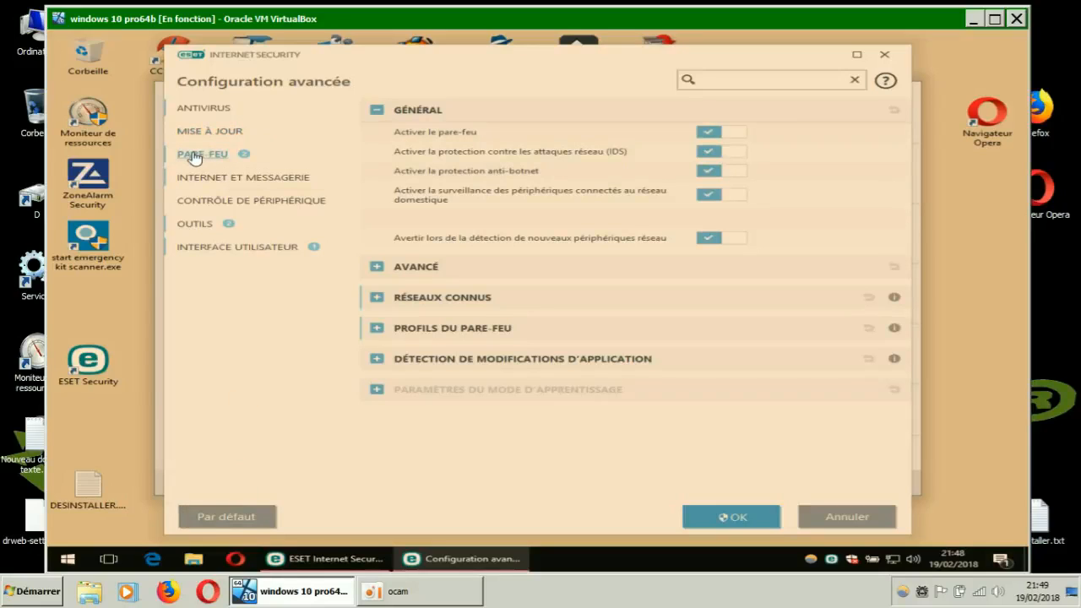
left_click(261, 517)
left_click(376, 268)
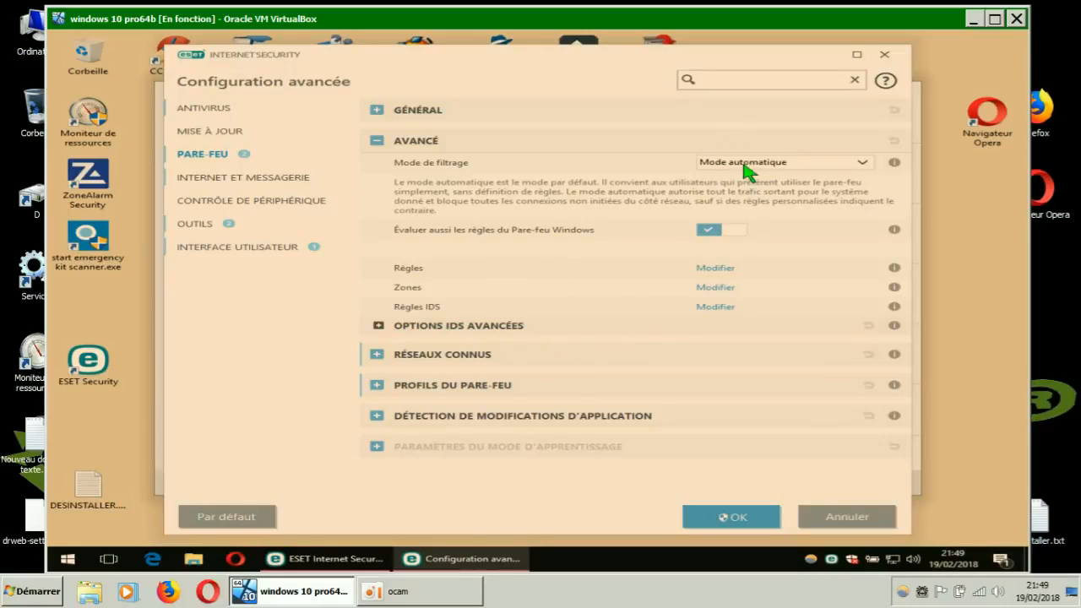
Step: Save the advanced configuration, authorizing ESET Elevated Client to make changes, and close the main ESET window
left_click(739, 521)
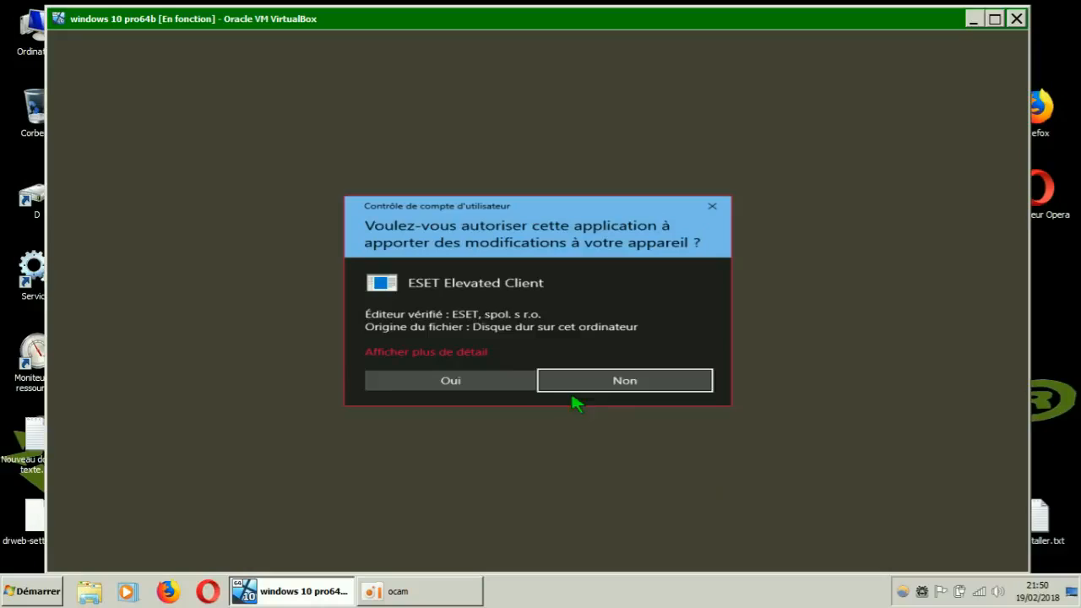
left_click(496, 391)
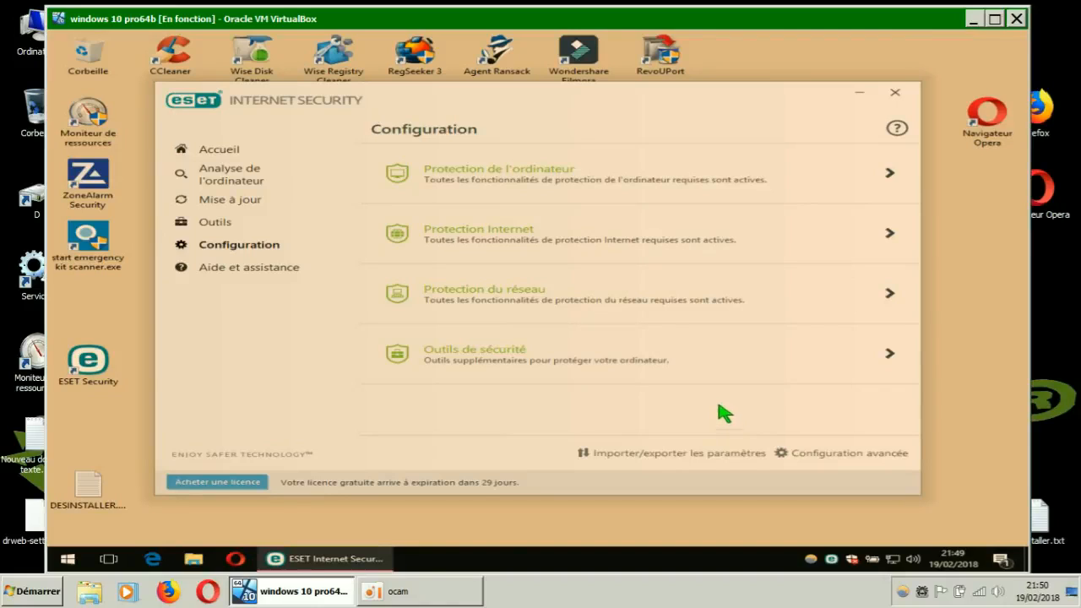
left_click(895, 95)
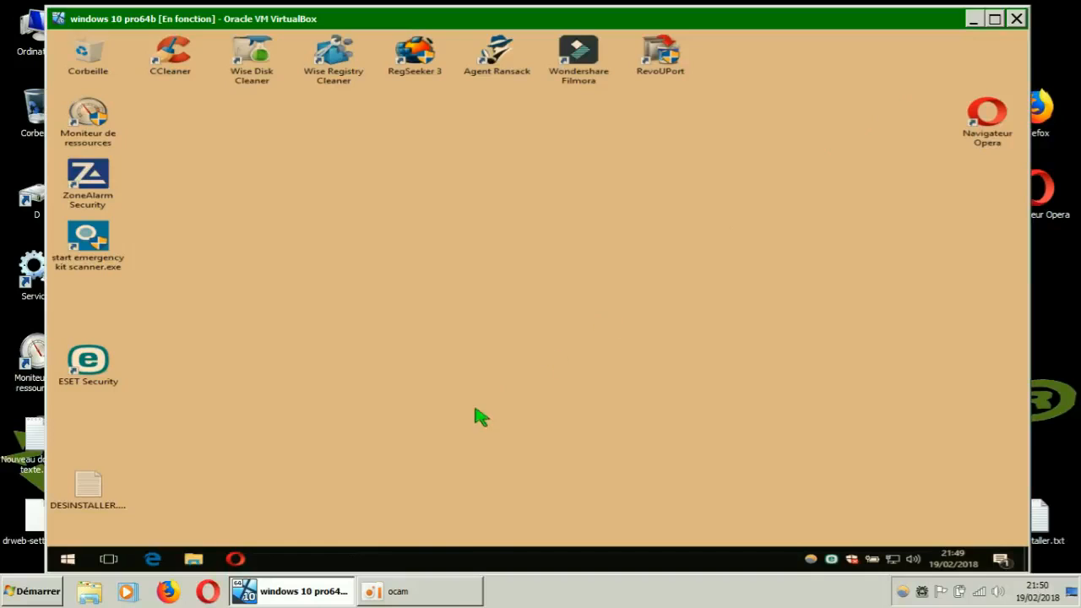
left_click(456, 600)
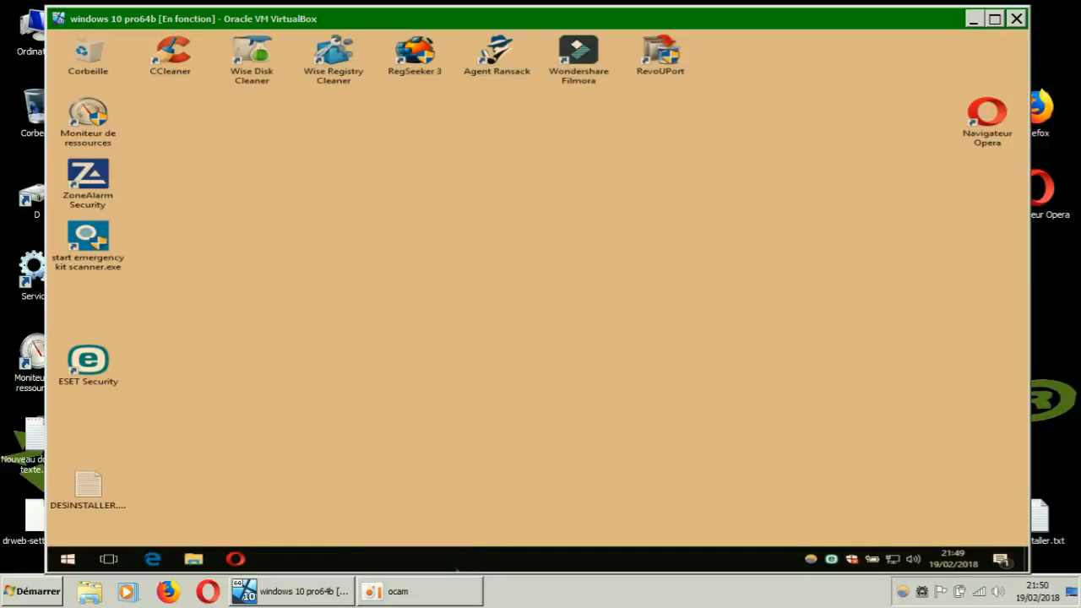